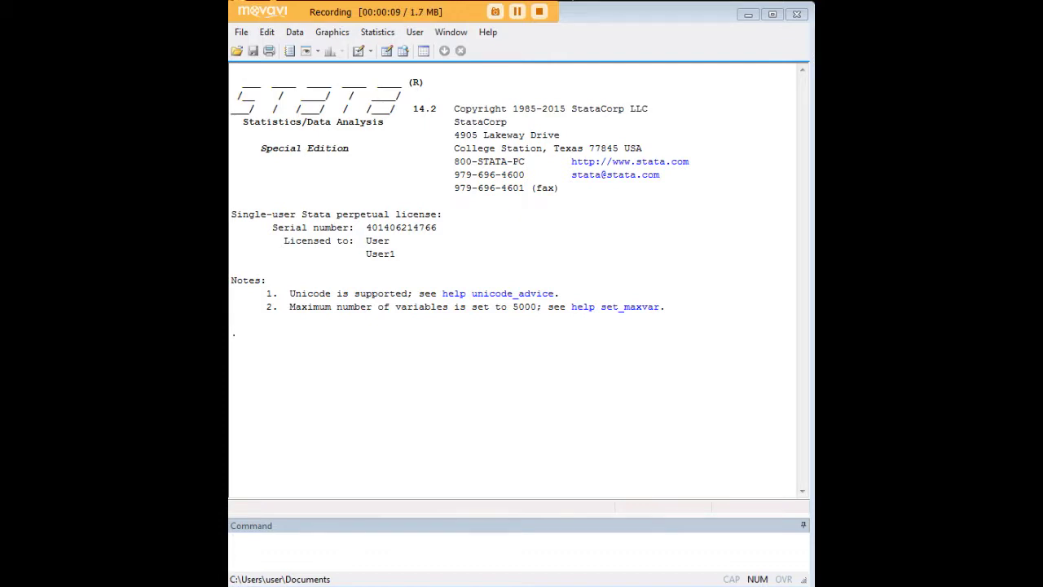
Put the cursor in the Command window, ready for the webuse census13 command.
click(717, 546)
Paste and run webuse census13 to load the 1980 Census state data.
text(webuse census13)
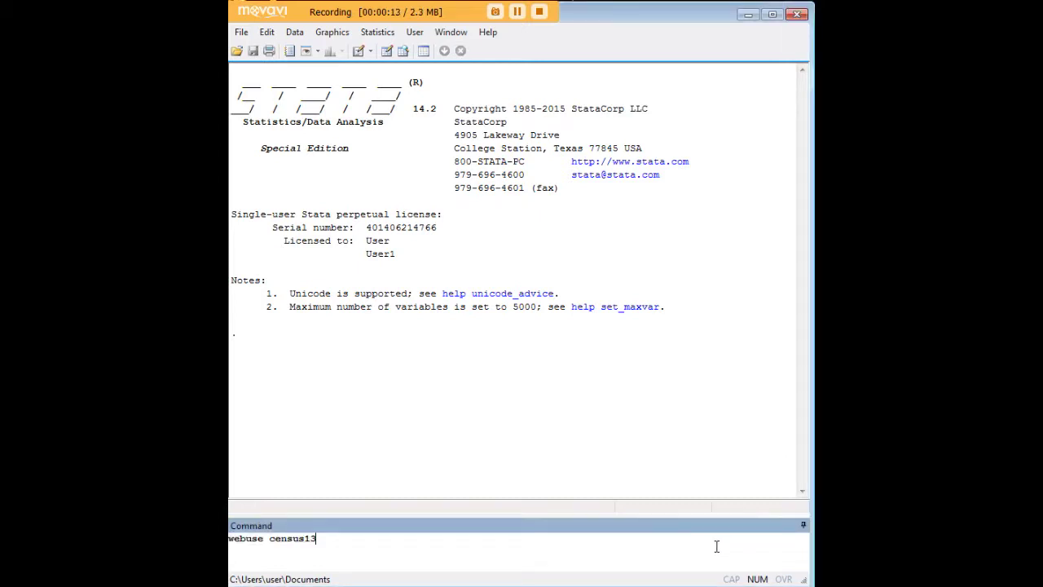
key(Return)
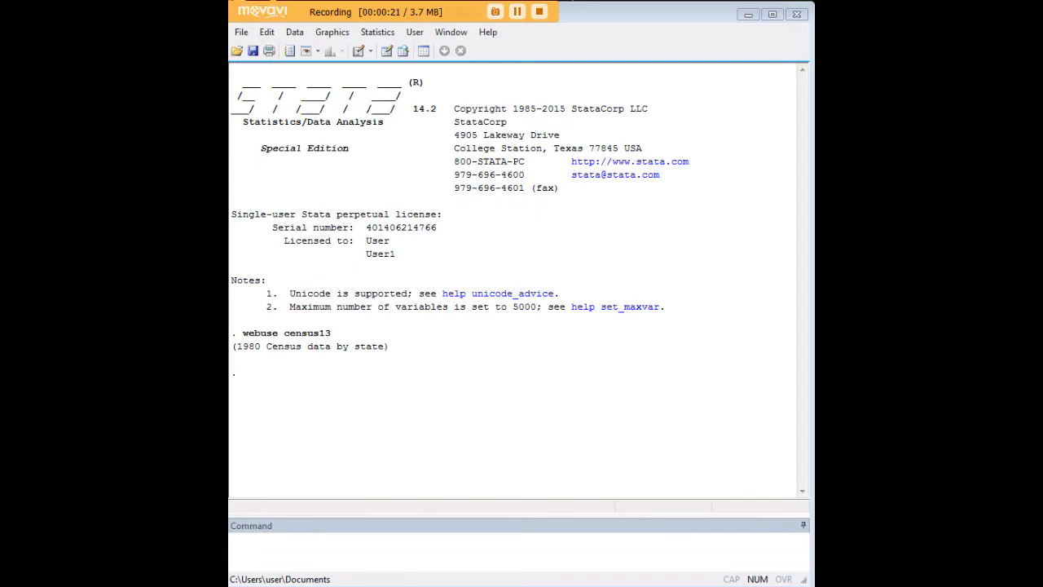
Run tabdisp state, cell(brate pop) to tabulate each state's birth rate and population.
click(684, 541)
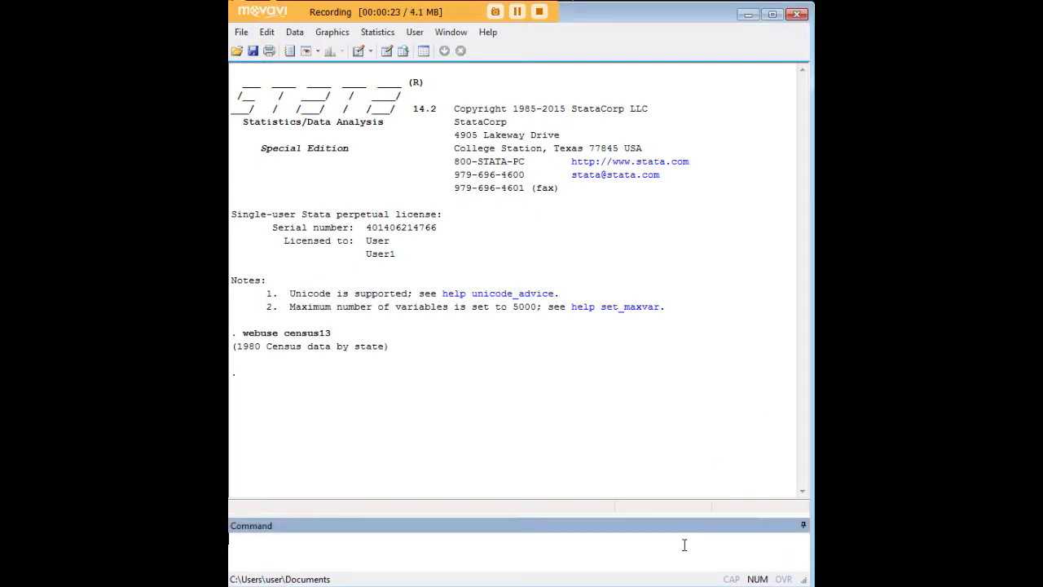
text(tabdisp state, cell(brate pop))
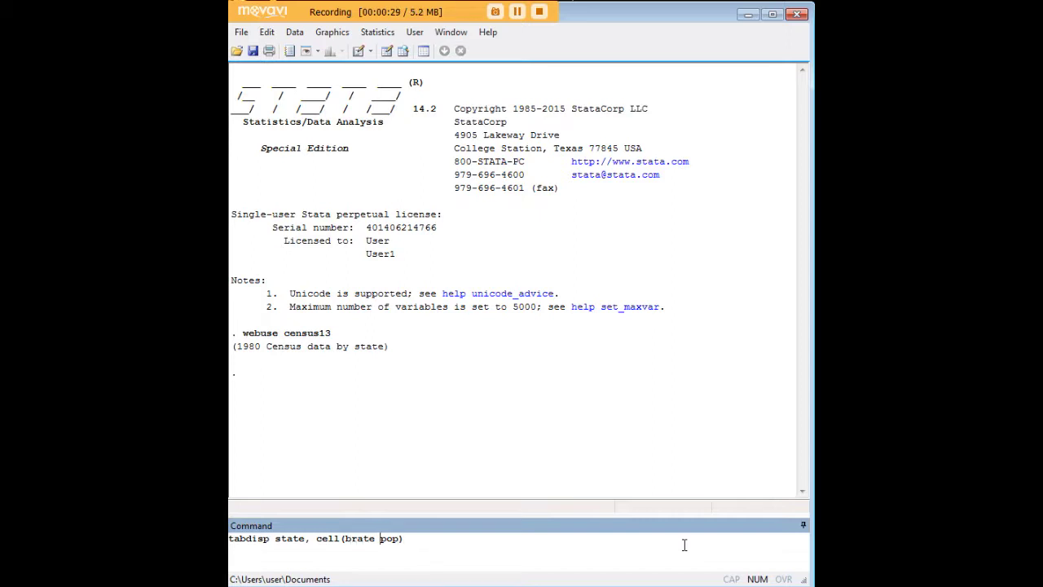
key(Right)
key(Right)
key(Left)
key(Left)
key(Return)
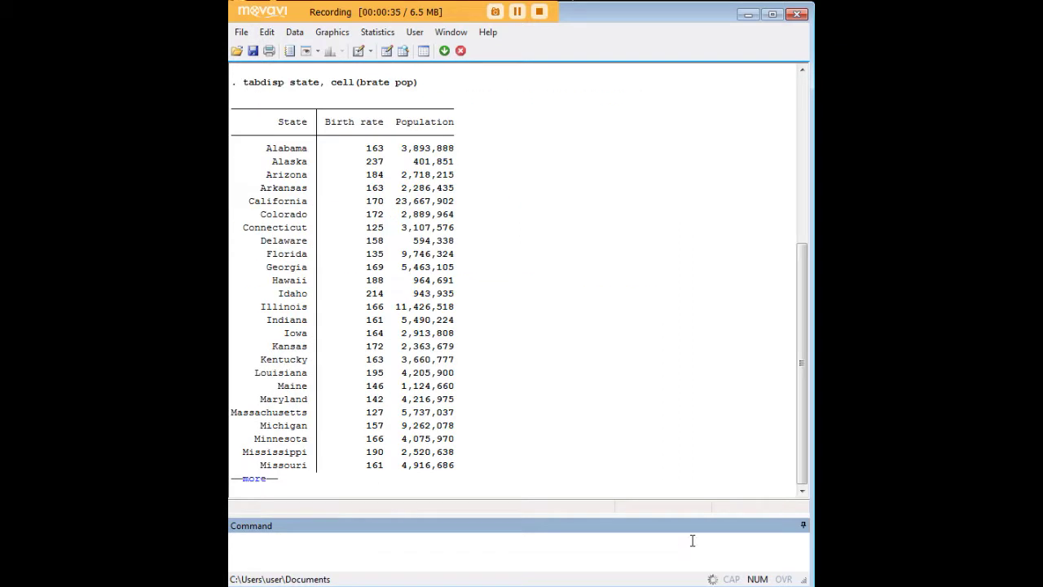
Page through the state table, highlighting brate pop and state in the echoed command.
click(251, 479)
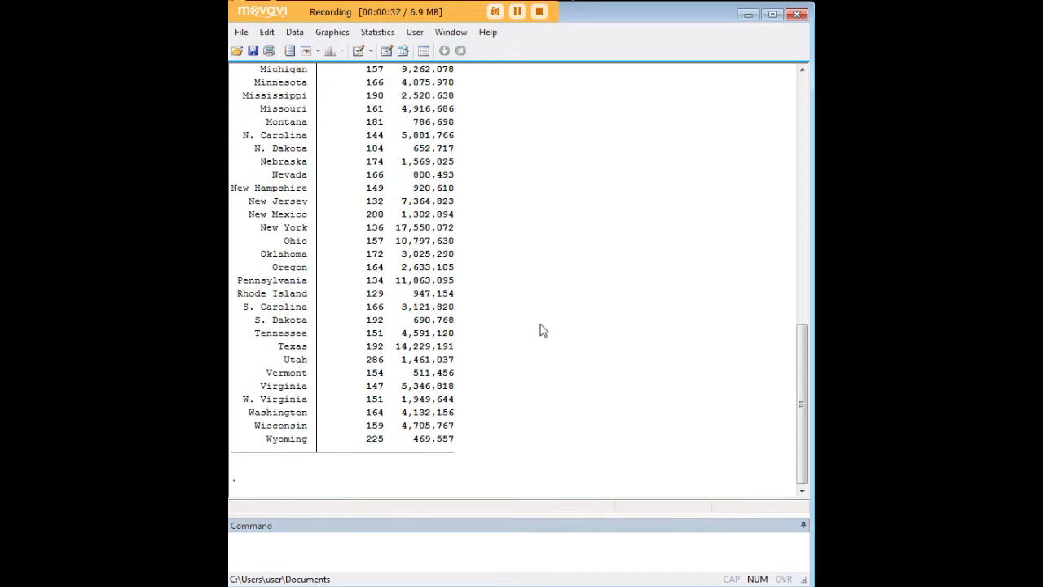
scroll(565, 382, up, 13)
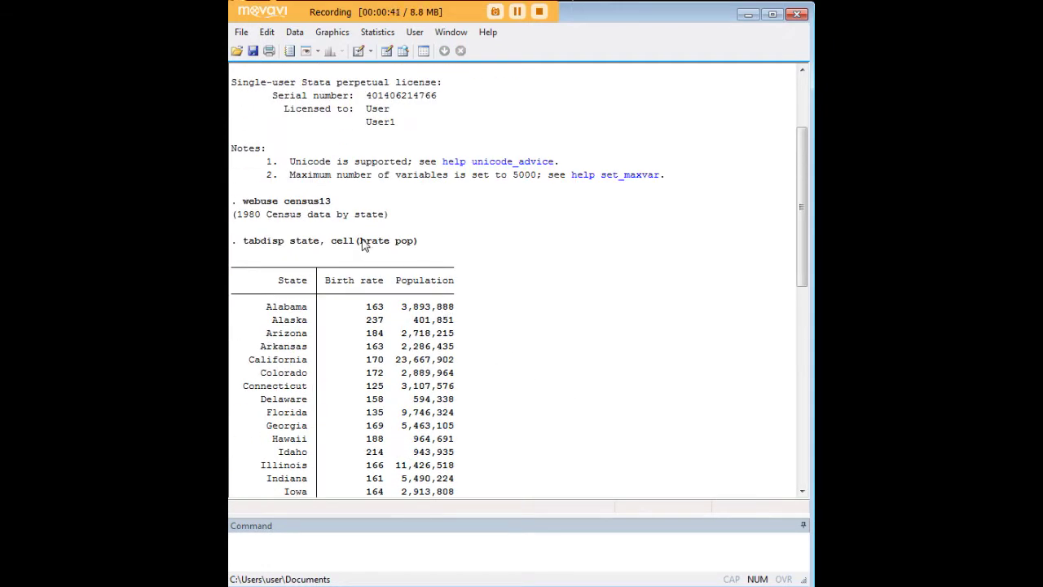
drag(361, 241, 416, 247)
drag(291, 245, 319, 246)
click(509, 303)
scroll(611, 351, down, 7)
scroll(610, 351, down, 1)
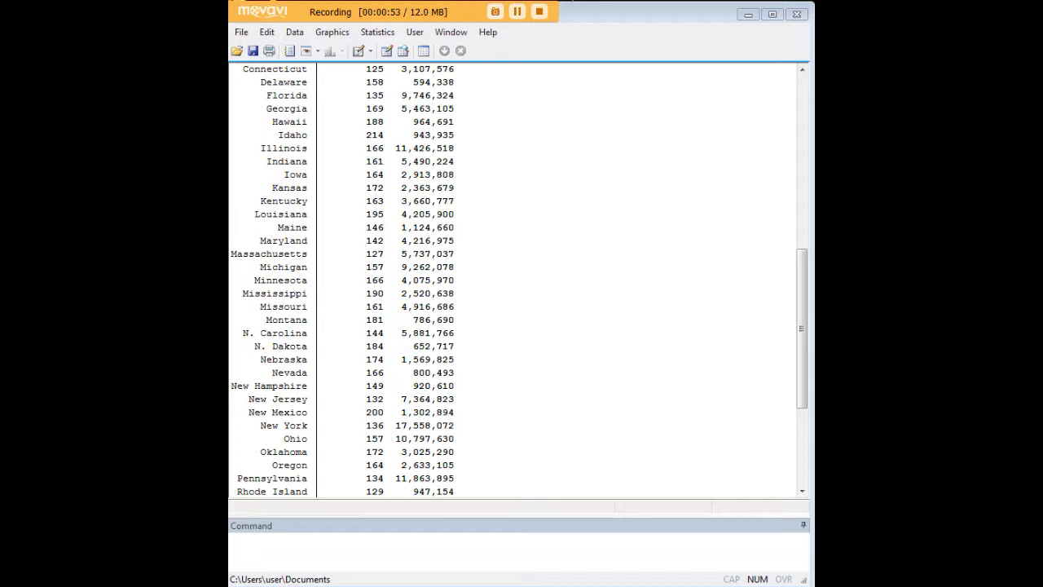
click(608, 537)
Paste summarize brate pop, detail, highlight summarize and brate pop, then run it.
text(summarize brate pop, detail)
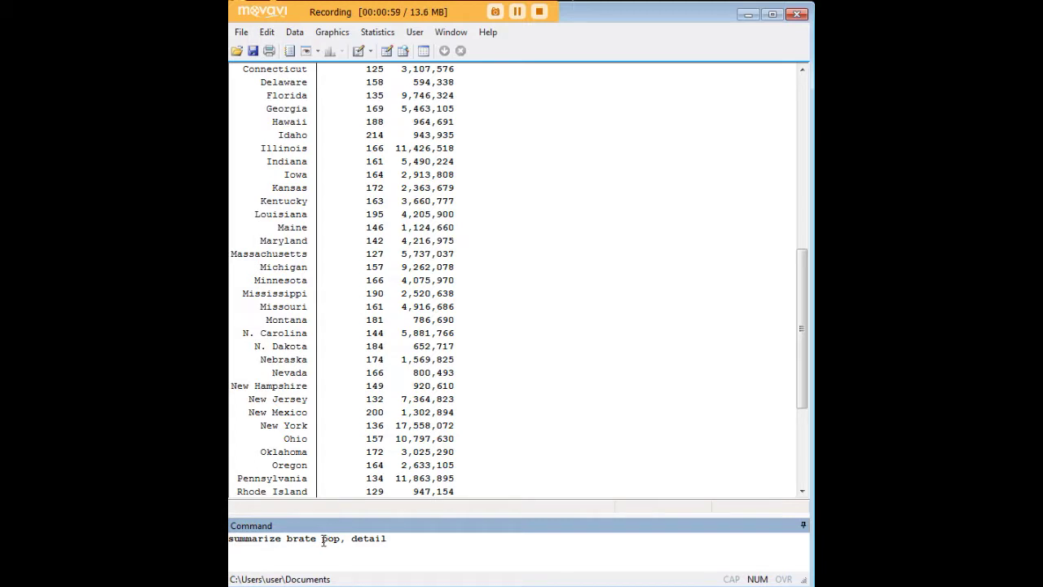
double_click(282, 542)
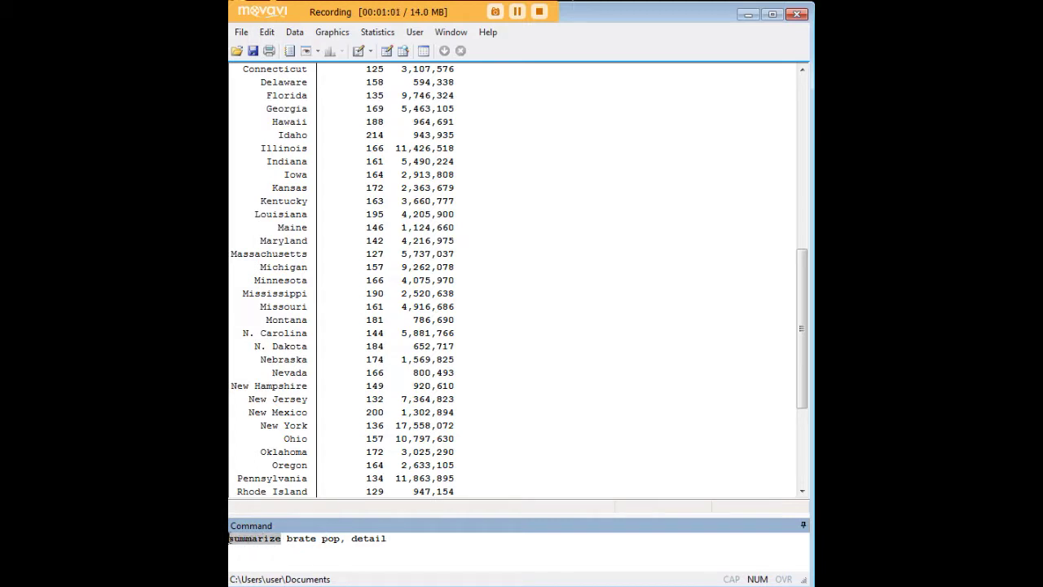
click(288, 540)
drag(290, 539, 342, 539)
click(341, 539)
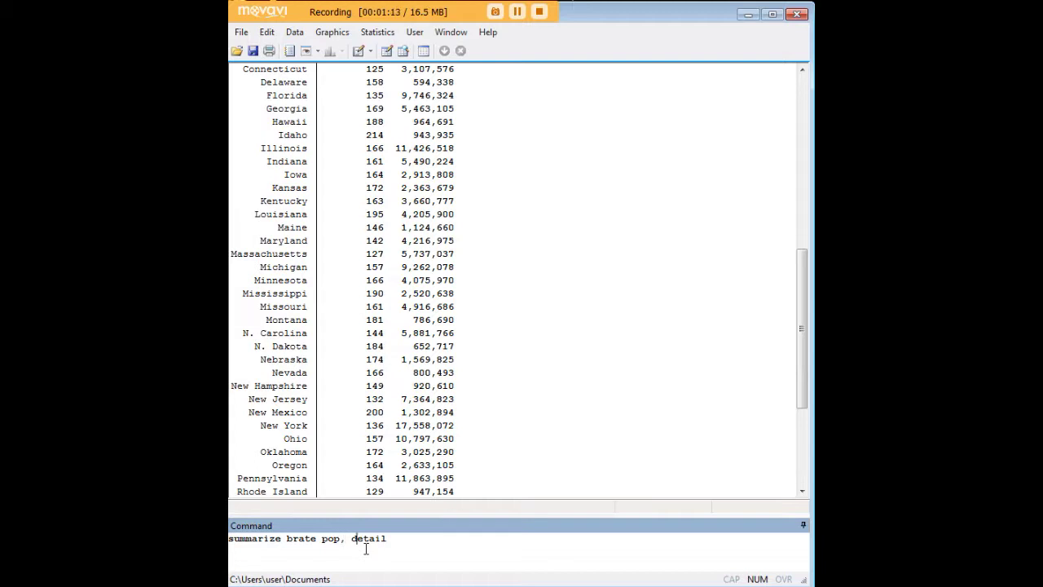
key(Return)
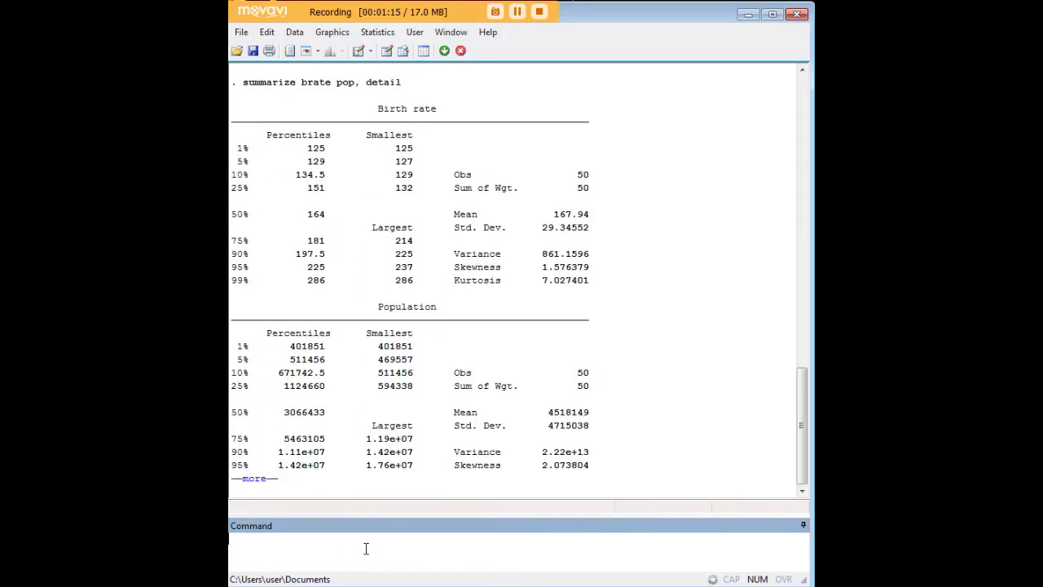
Continue the paused output and scroll through the birth rate and population percentiles and moments.
click(248, 479)
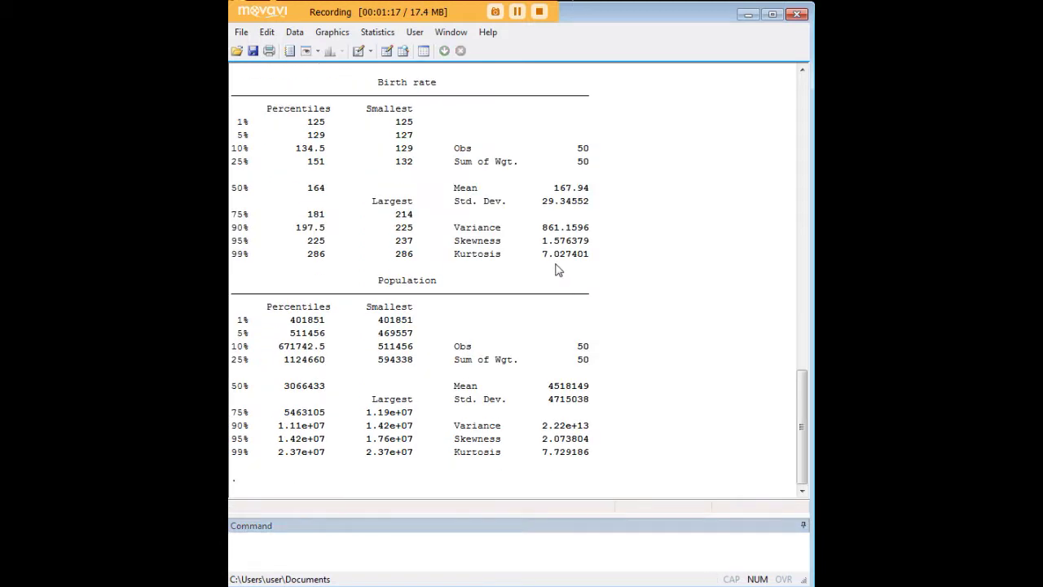
scroll(706, 339, up, 2)
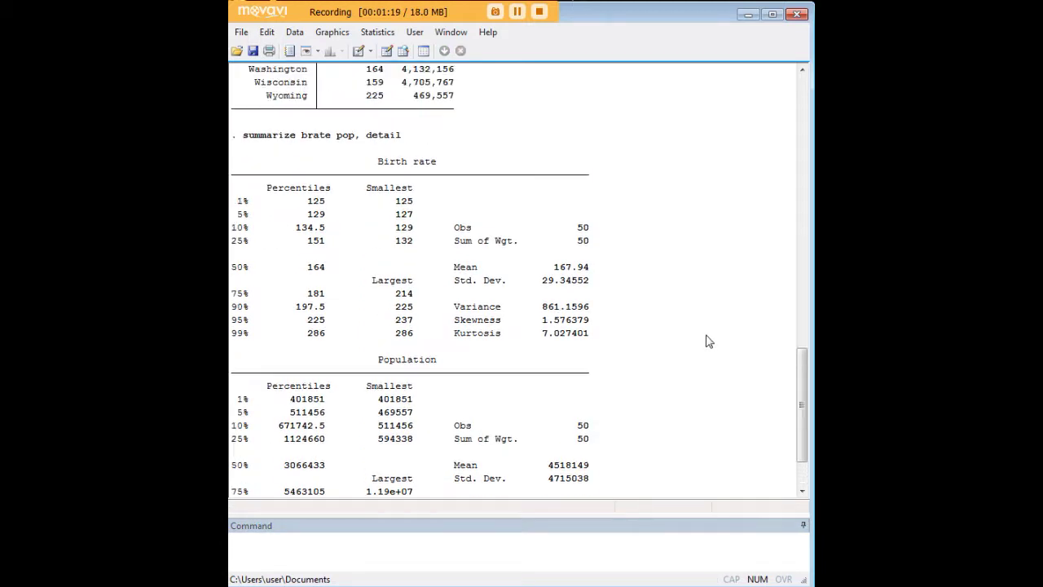
scroll(714, 352, down, 1)
scroll(705, 352, down, 1)
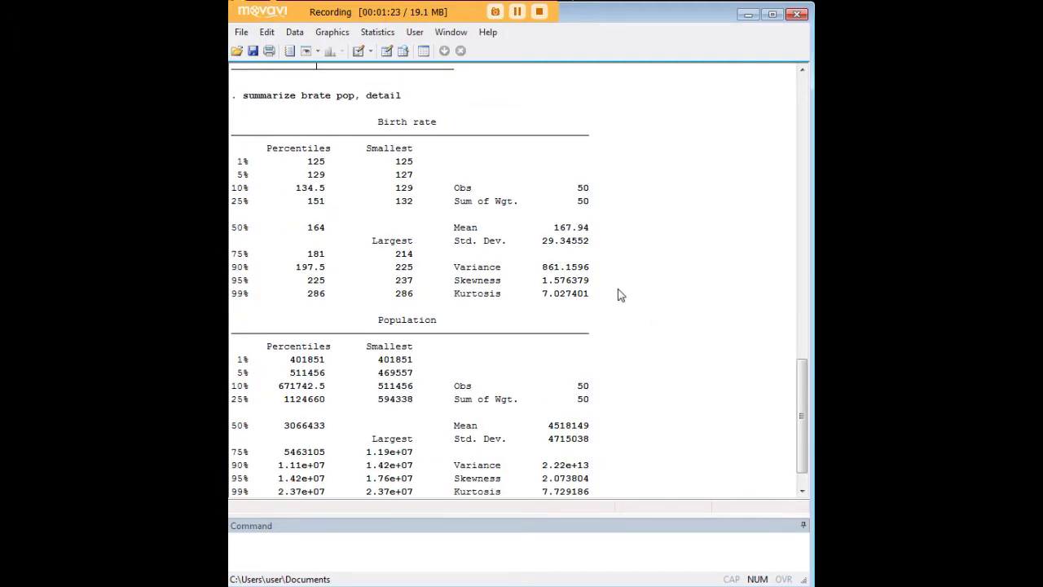
scroll(678, 250, up, 1)
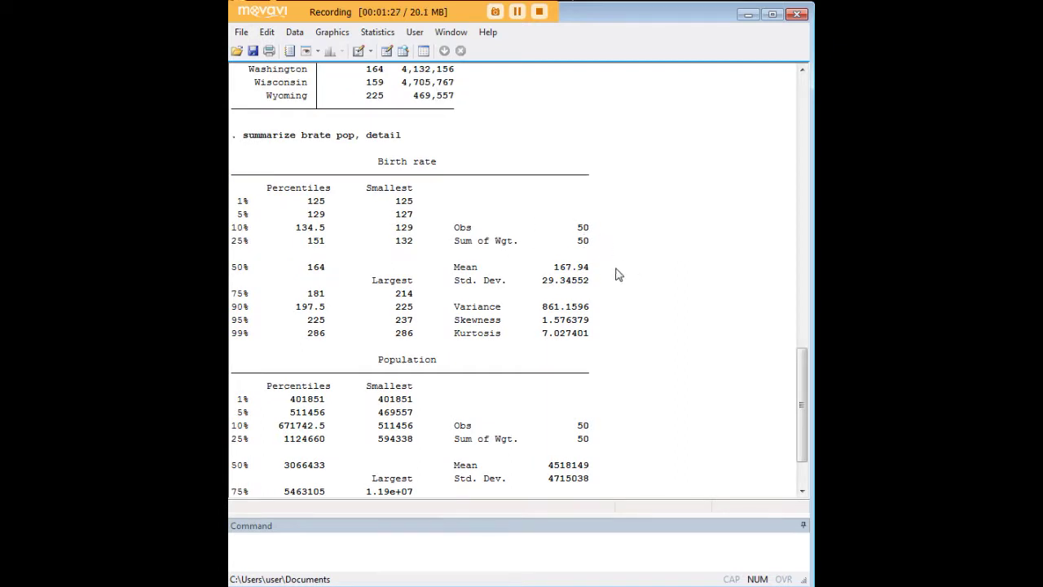
scroll(632, 314, down, 1)
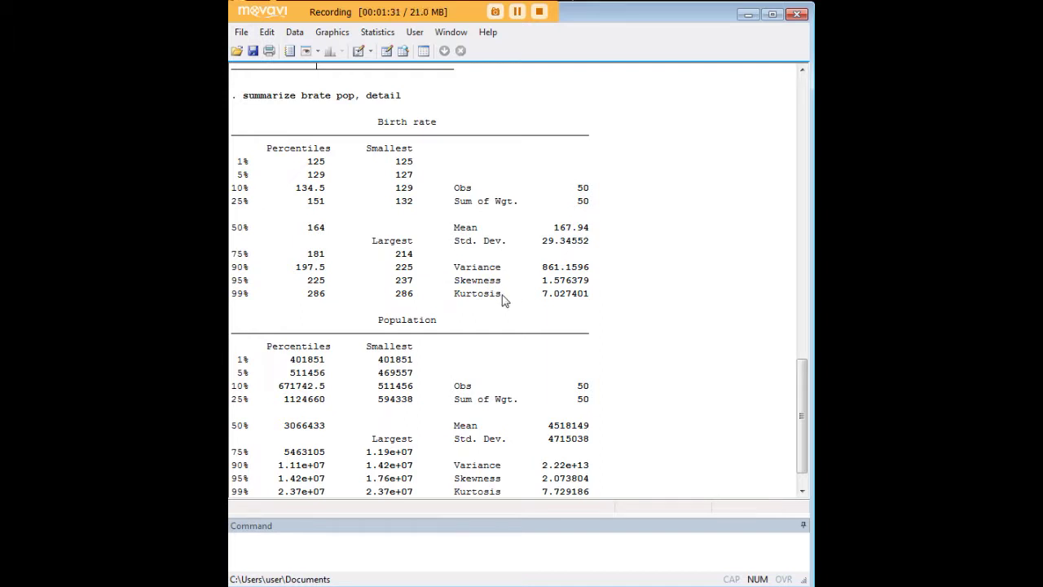
scroll(644, 355, down, 1)
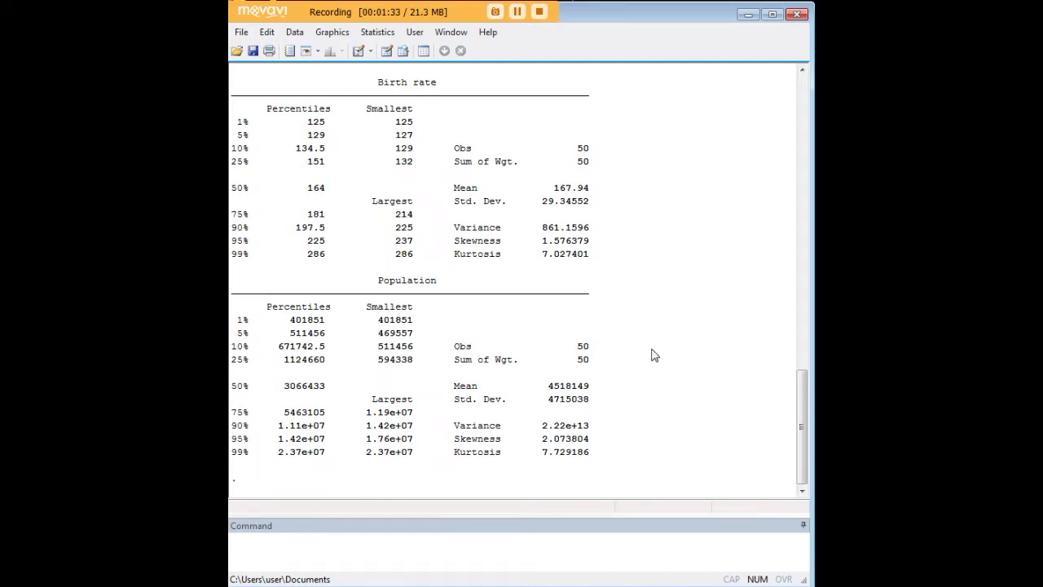
scroll(652, 346, up, 3)
scroll(675, 333, up, 3)
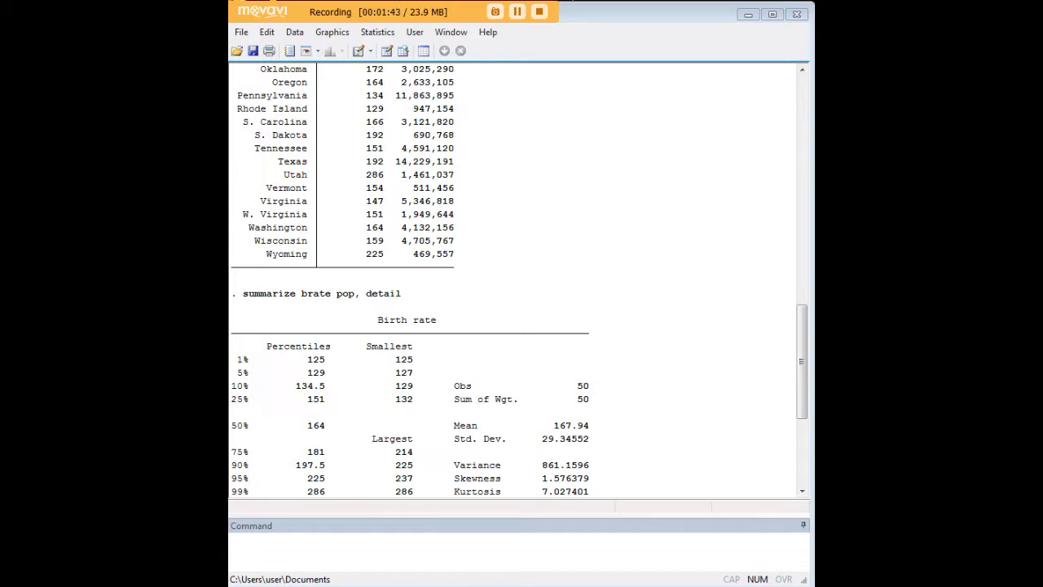
Paste by region, sort: summarize brate pop and highlight its variables, region and prefix.
click(630, 552)
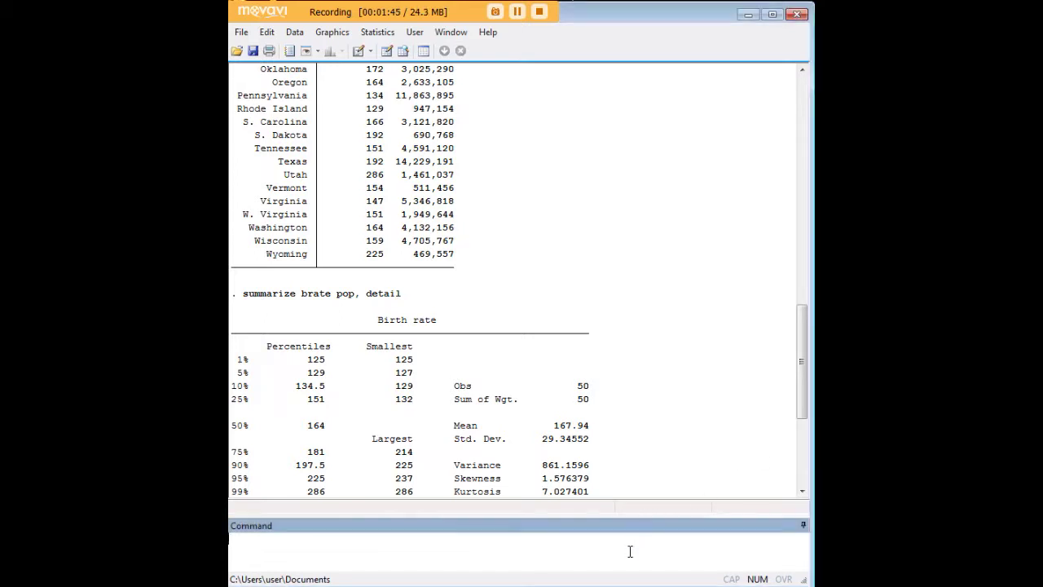
text(by region, sort: summarize brate pop)
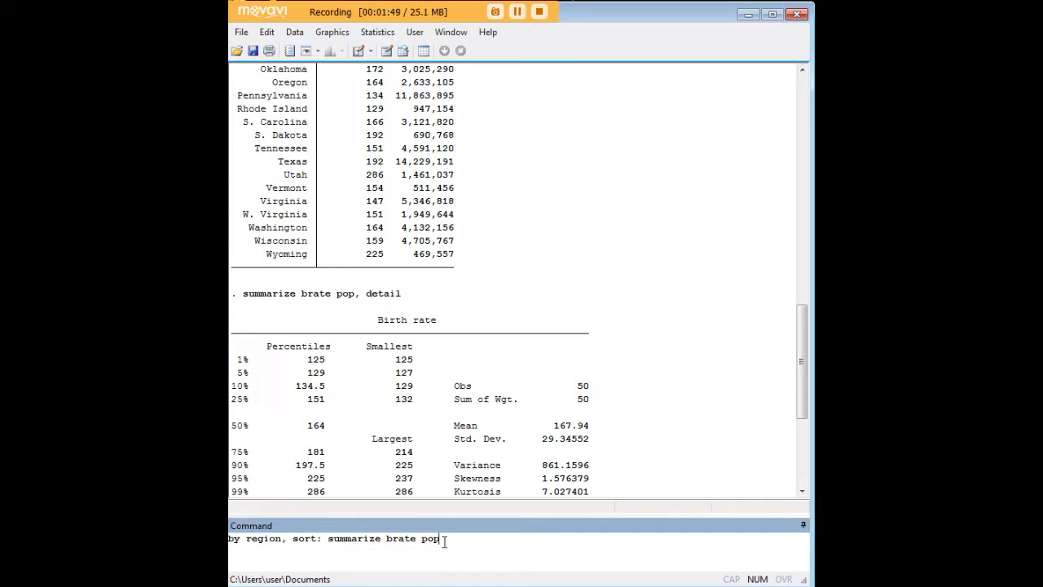
drag(441, 539, 389, 539)
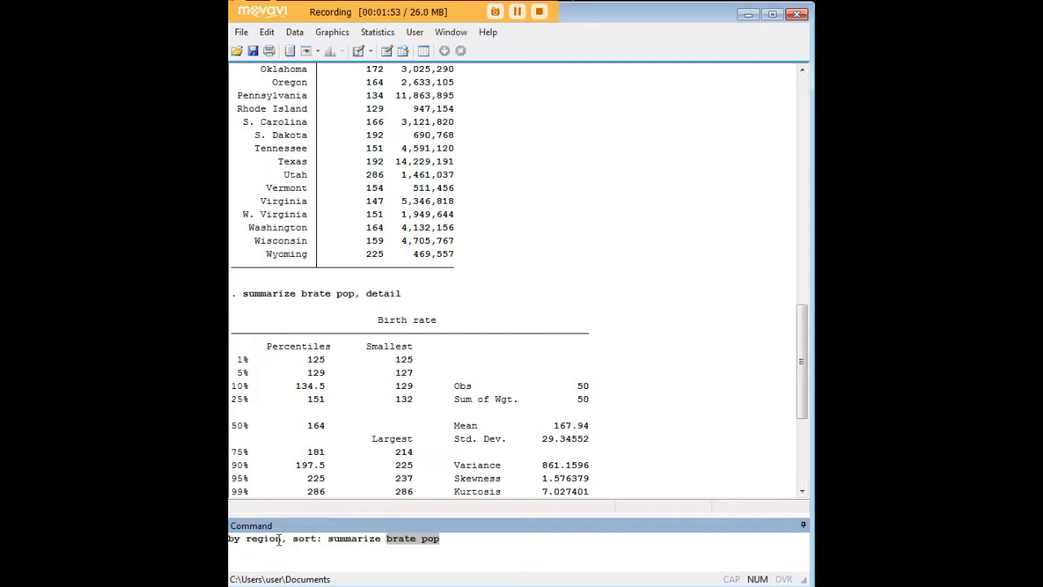
drag(282, 539, 245, 542)
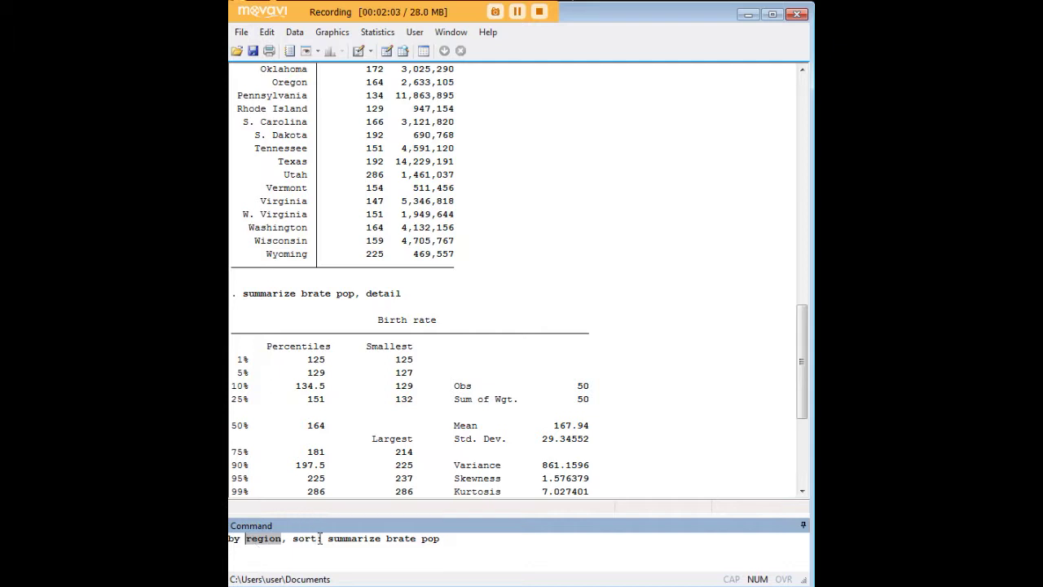
drag(323, 538, 229, 538)
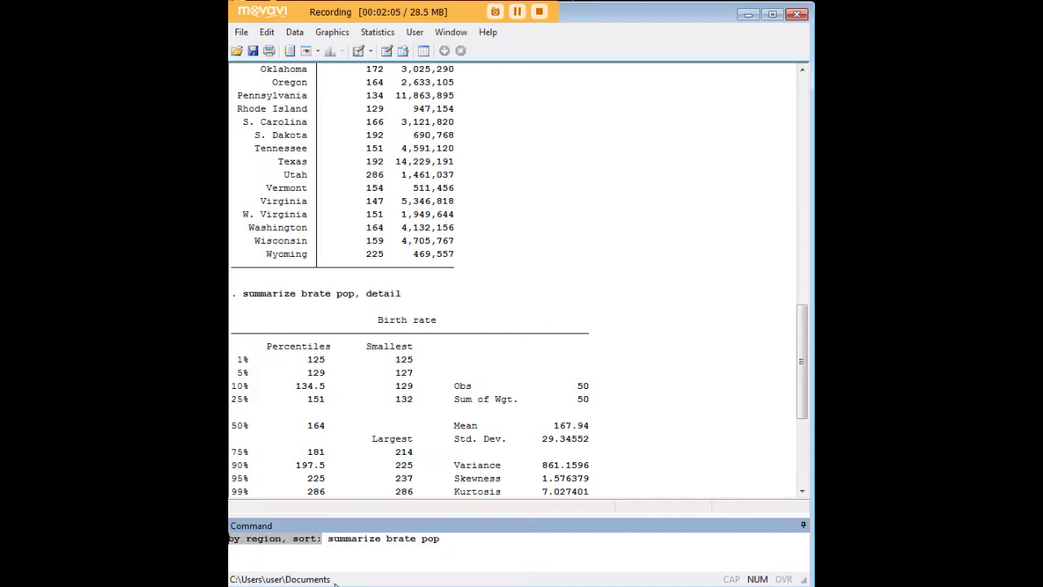
Append ', detail' after pop in the by-region summarize command.
click(440, 543)
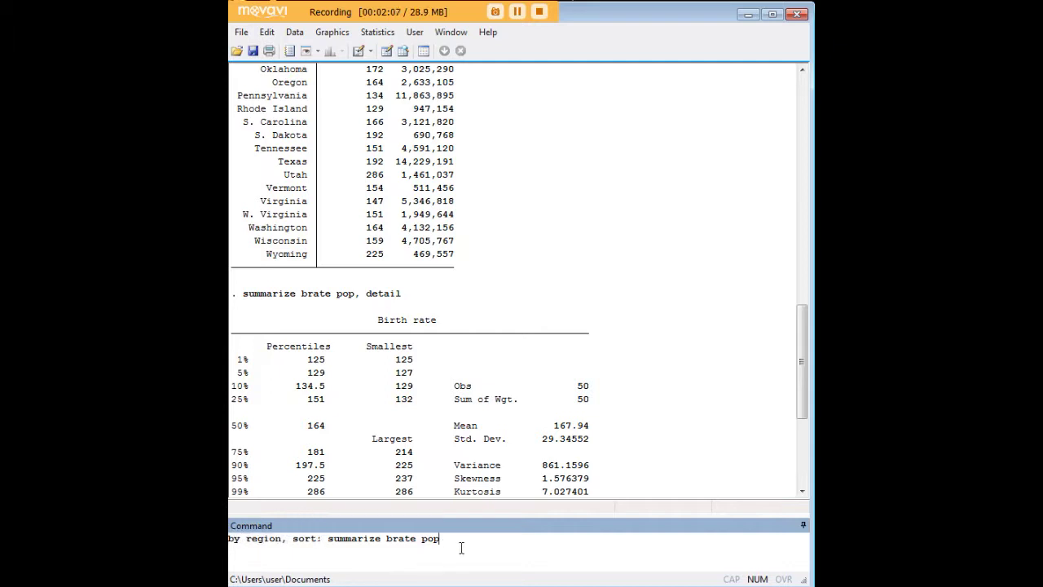
text(, detail)
drag(489, 539, 454, 537)
click(508, 542)
Run the by-region detailed summary and let the output finish for every region.
key(Return)
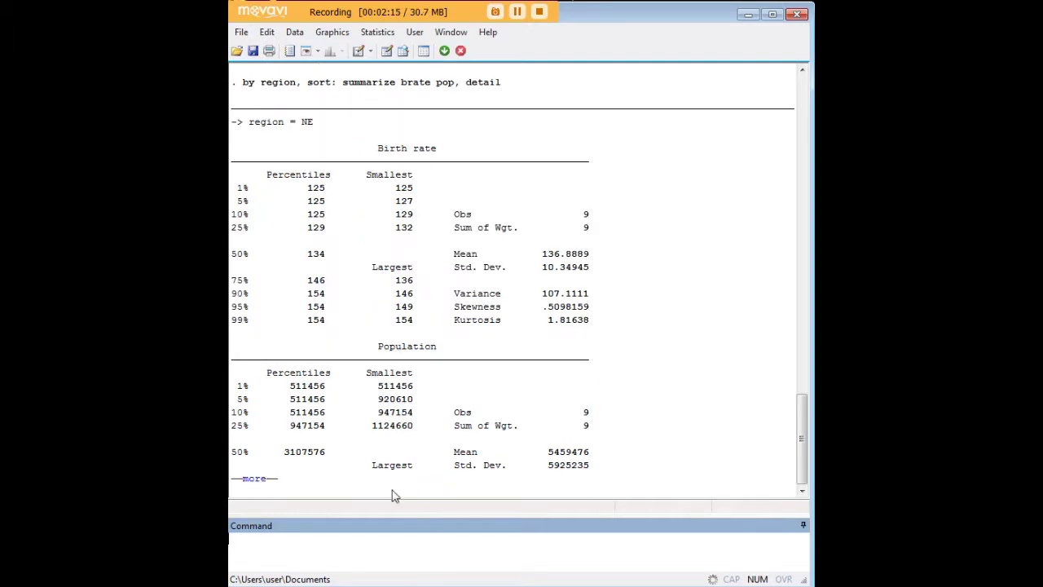
click(255, 482)
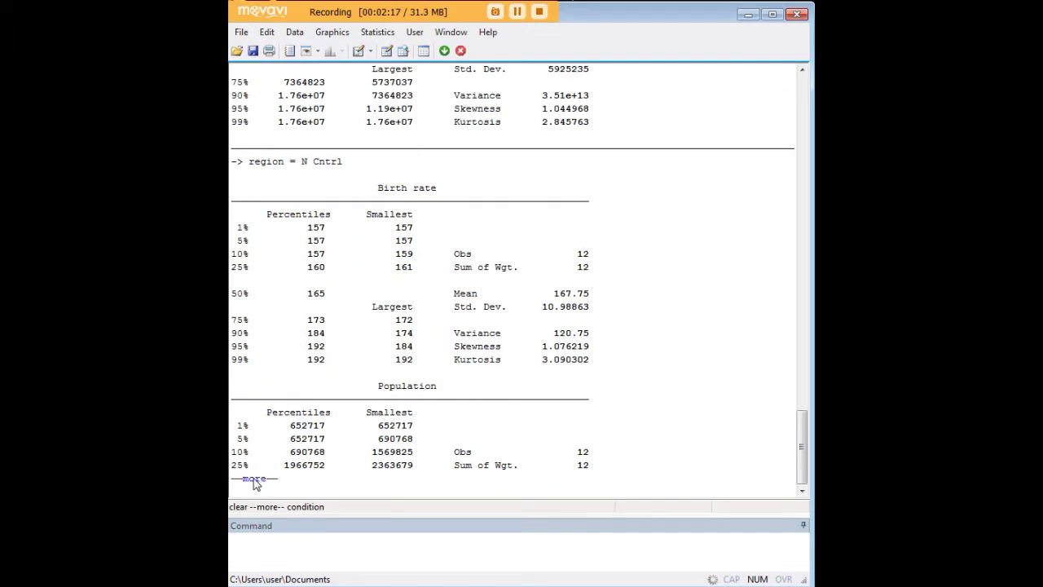
click(257, 482)
click(257, 482)
click(257, 482)
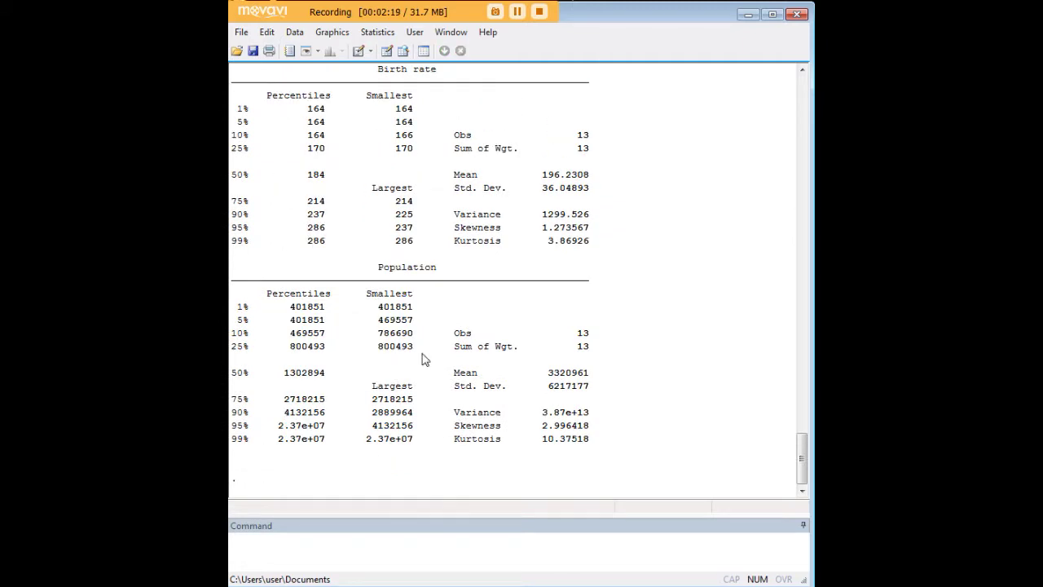
Scroll back up and highlight the by region, sort: prefix and summarize brate pop, detail.
scroll(422, 359, up, 5)
scroll(424, 352, up, 20)
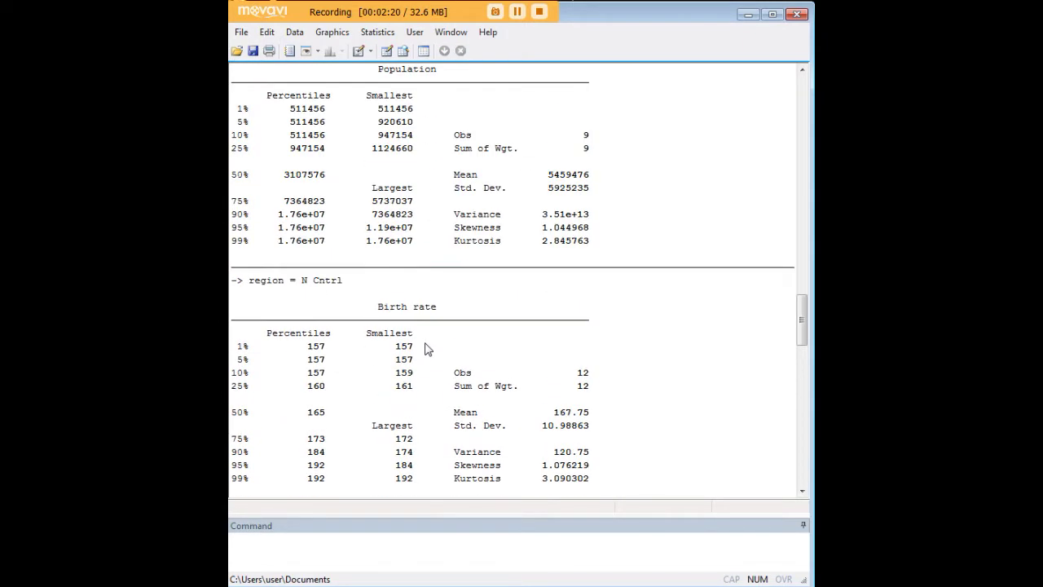
scroll(437, 344, up, 11)
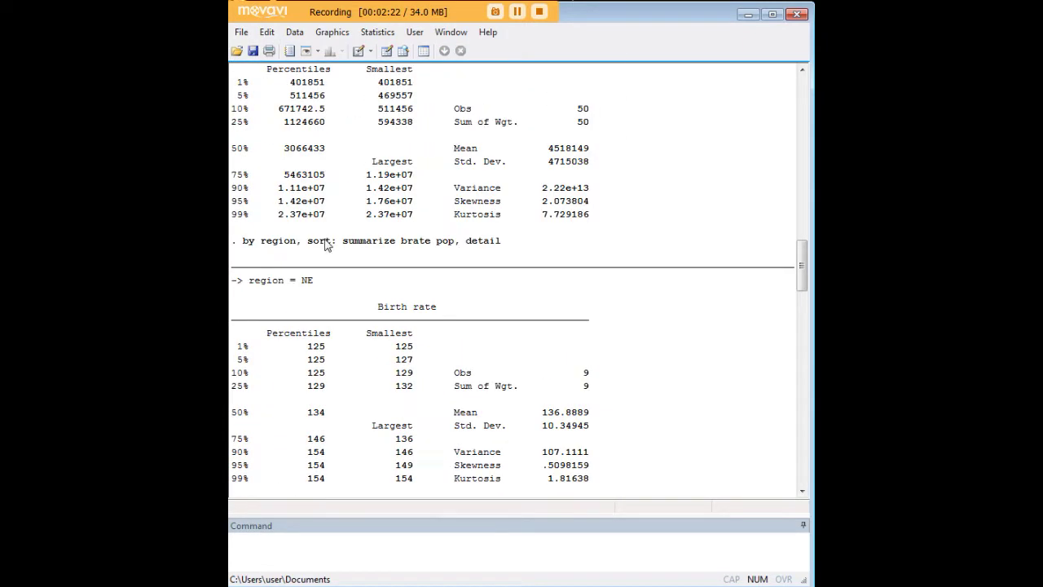
drag(337, 246, 251, 250)
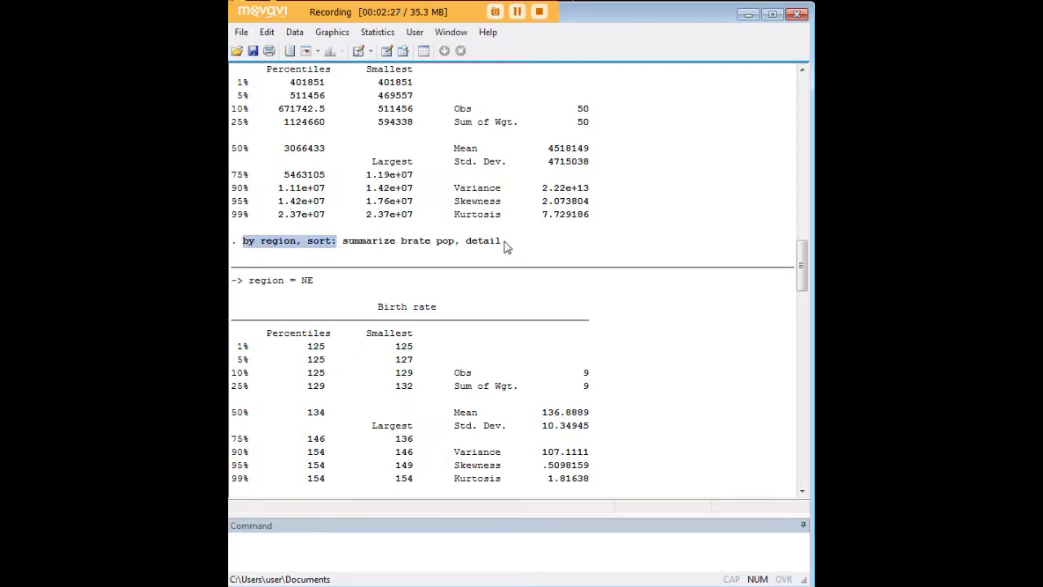
drag(503, 245, 345, 250)
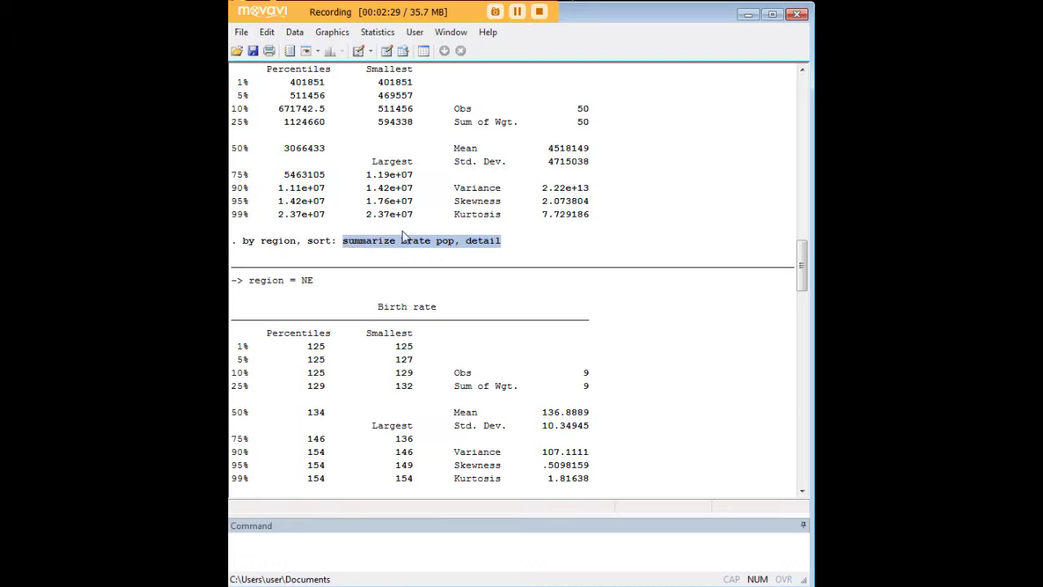
click(447, 245)
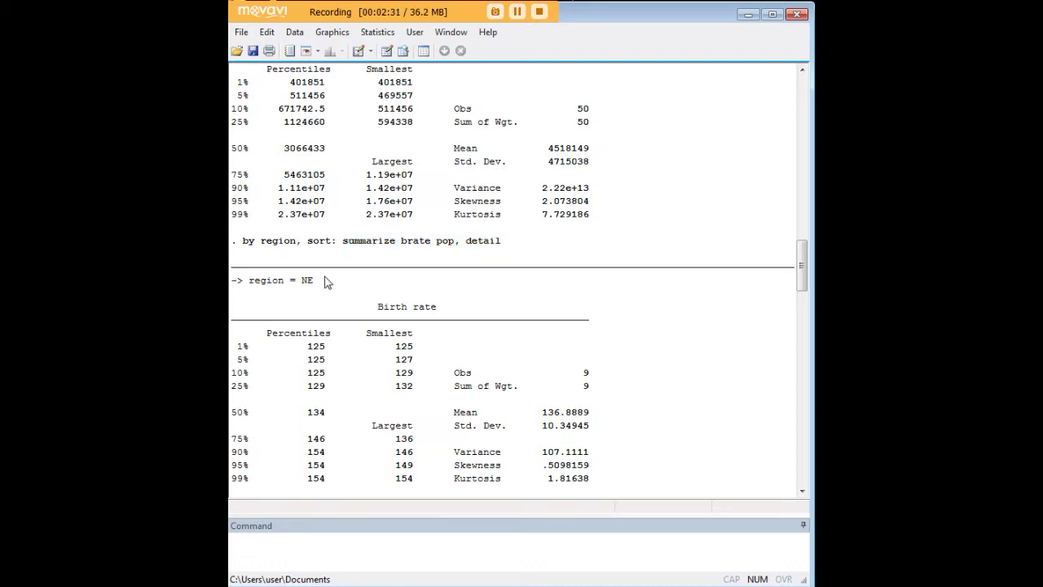
Scroll through the NE, N Cntrl, South and West regional statistics tables.
scroll(308, 308, down, 2)
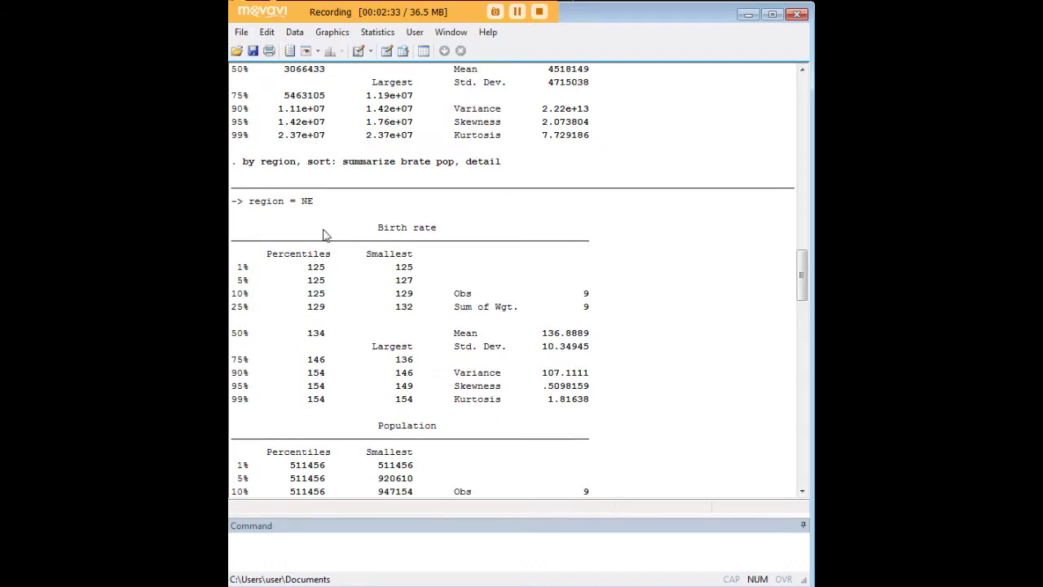
drag(317, 203, 301, 202)
scroll(460, 383, down, 4)
scroll(460, 383, down, 4)
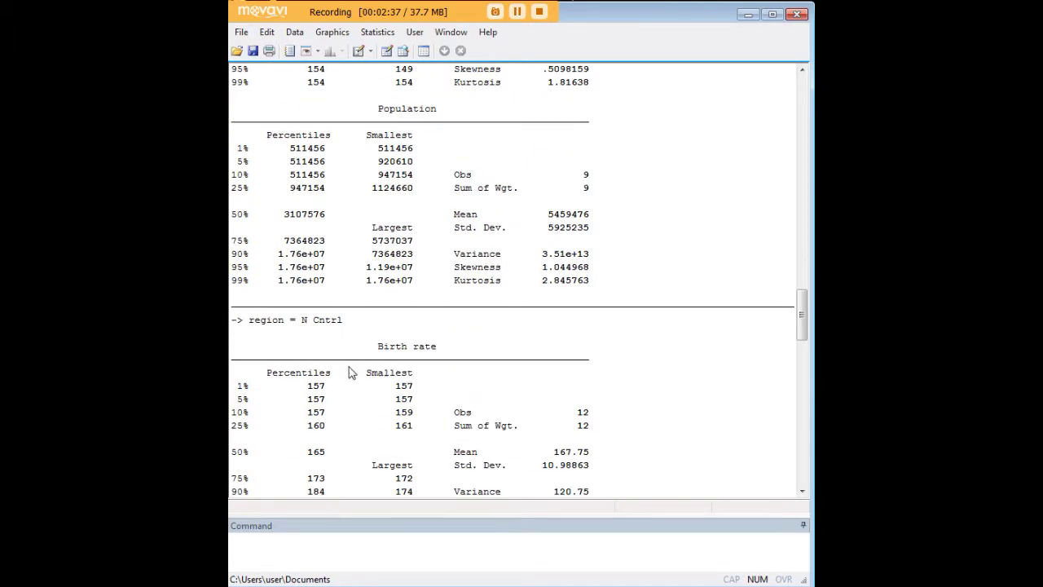
drag(343, 319, 301, 320)
scroll(363, 350, down, 9)
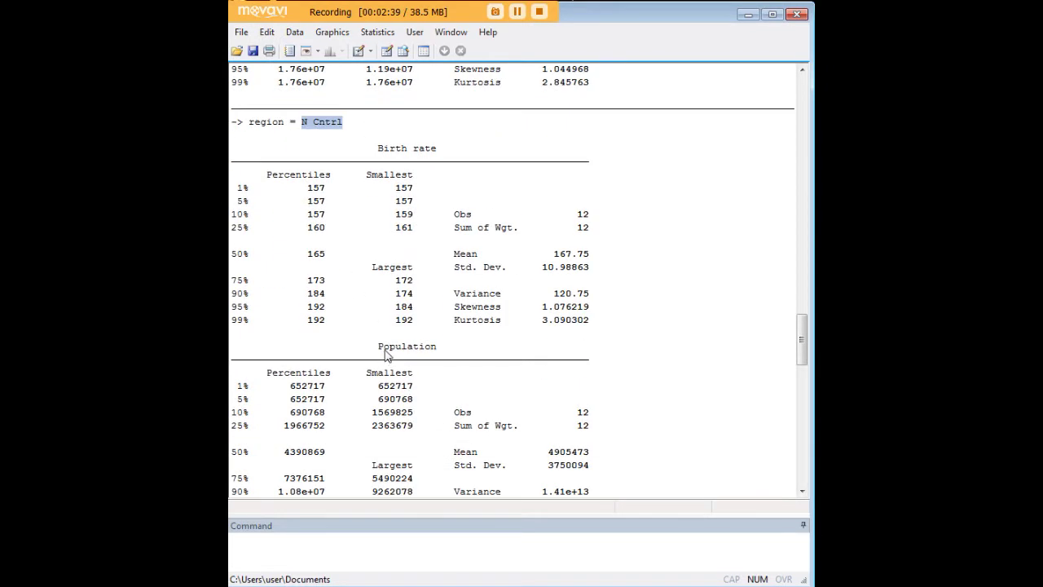
scroll(388, 371, down, 12)
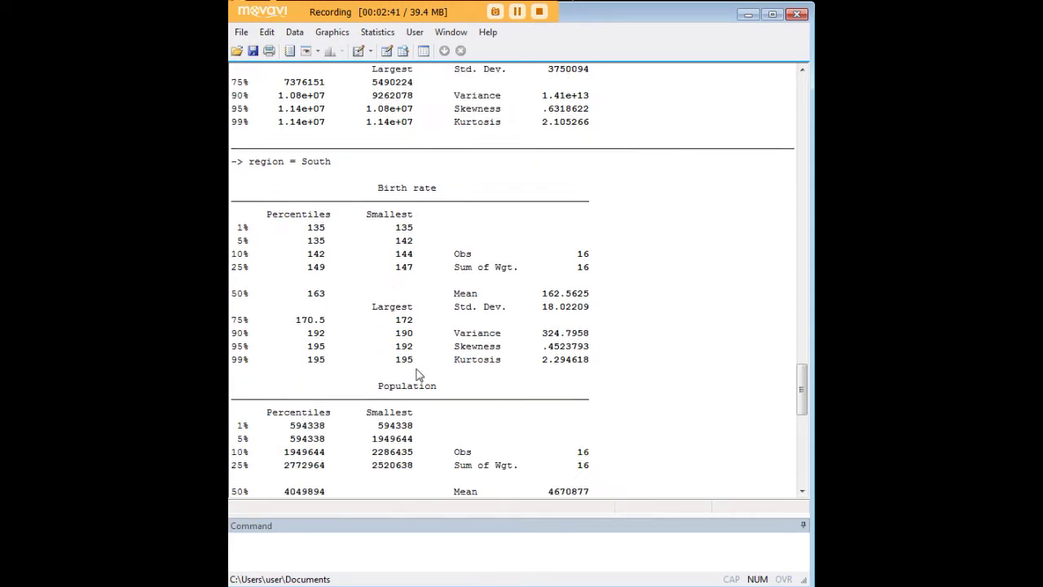
scroll(416, 360, down, 3)
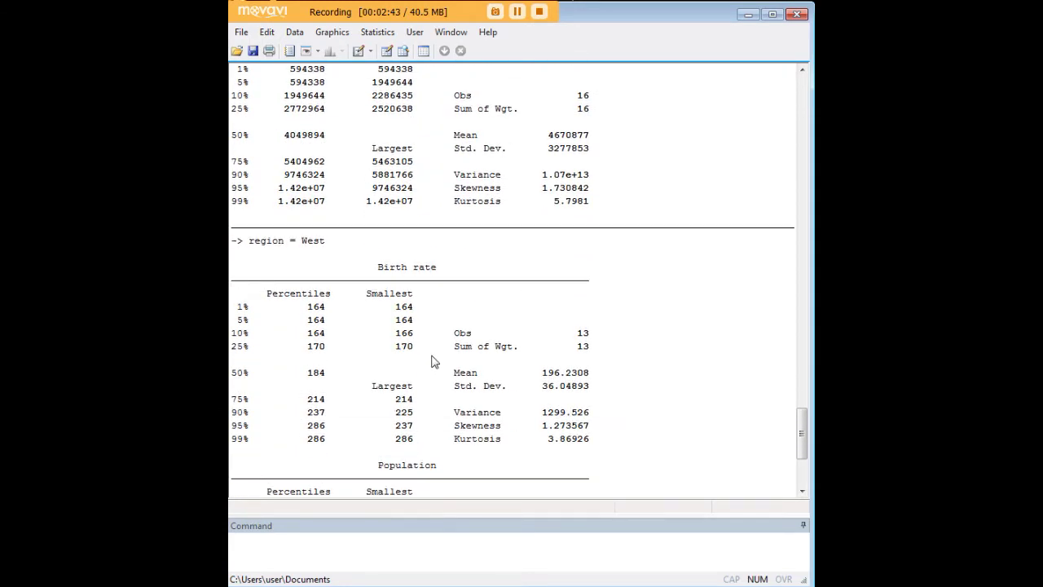